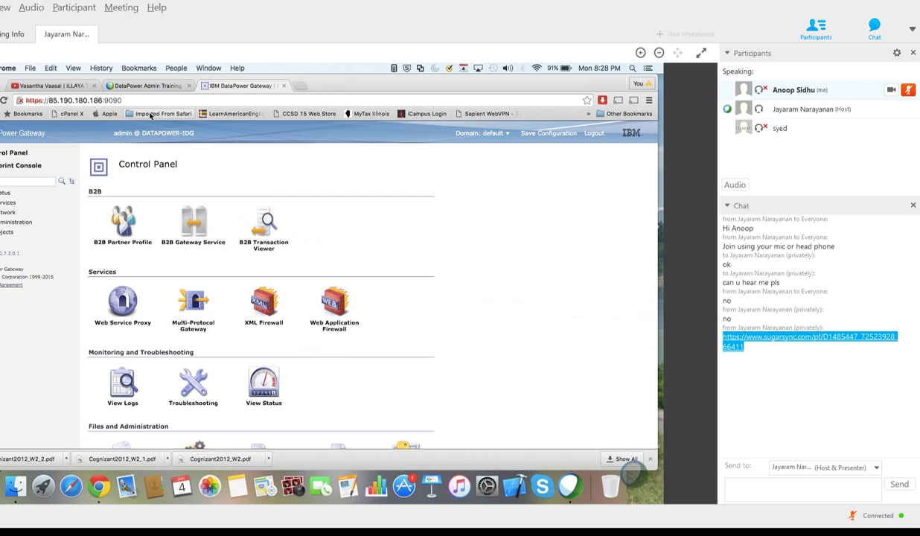
Step: Look over the firmware version and the Control Panel's B2B items on the dashboard
scroll(322, 262, "down", 3)
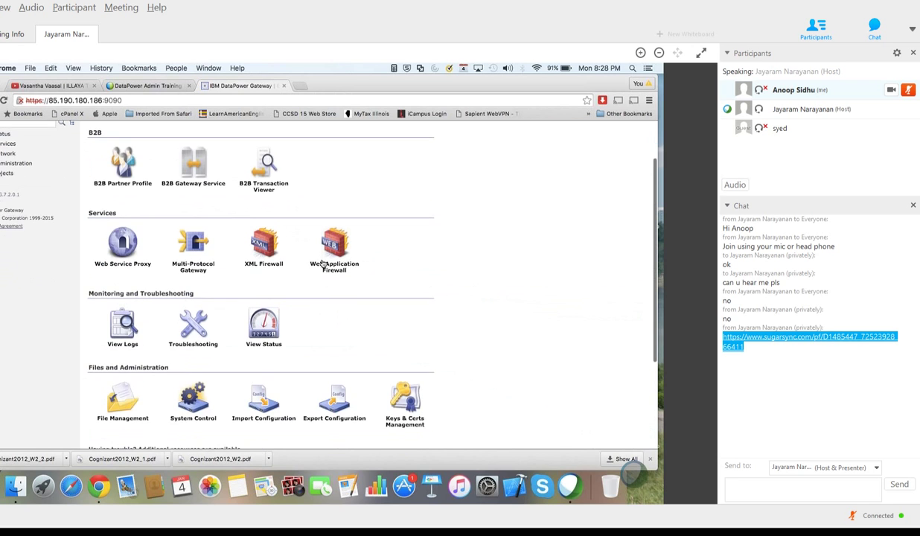
scroll(322, 262, "up", 2)
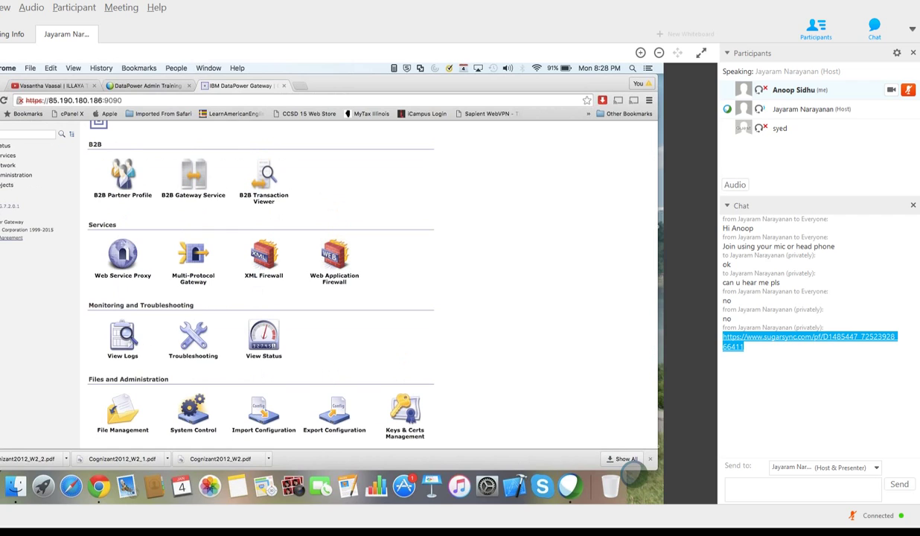
left_click_drag(2, 206, 24, 208)
left_click(23, 207)
scroll(139, 251, "down", 2)
scroll(165, 238, "up", 4)
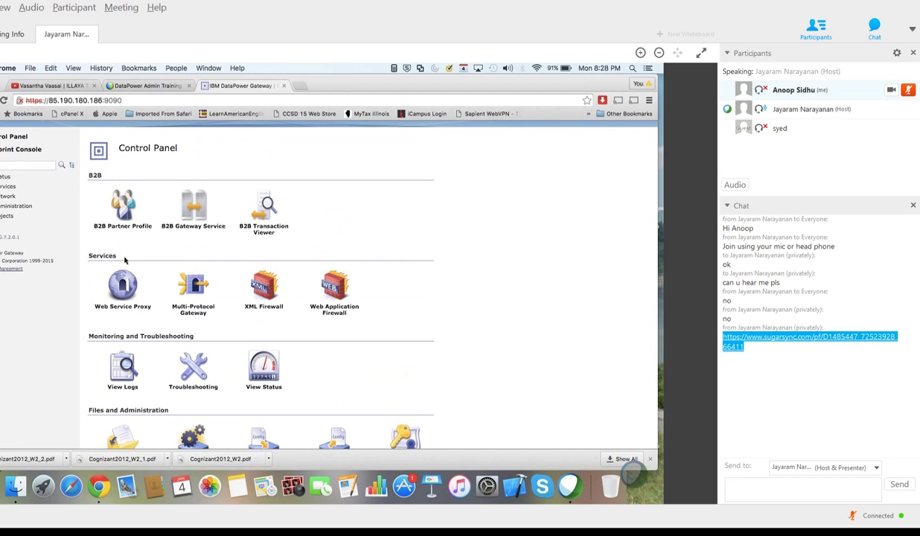
left_click_drag(124, 258, 78, 247)
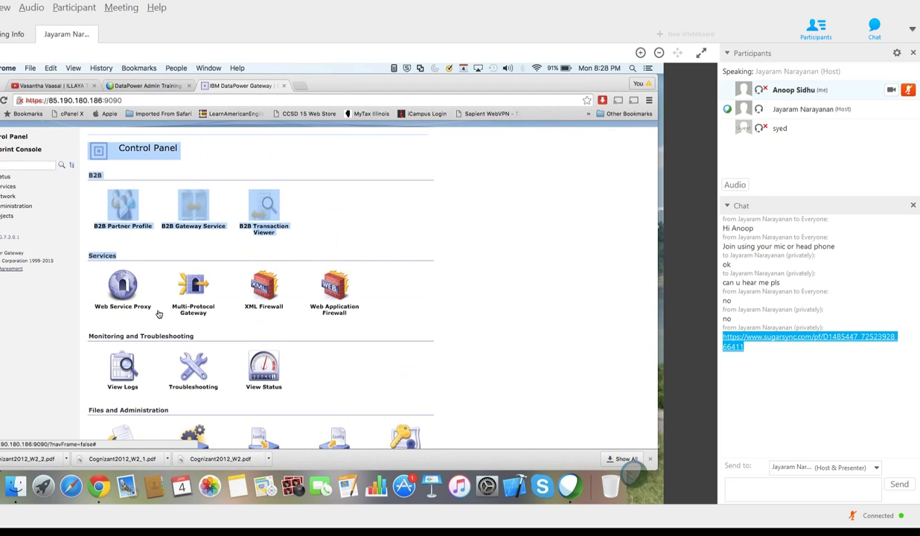
left_click(229, 319)
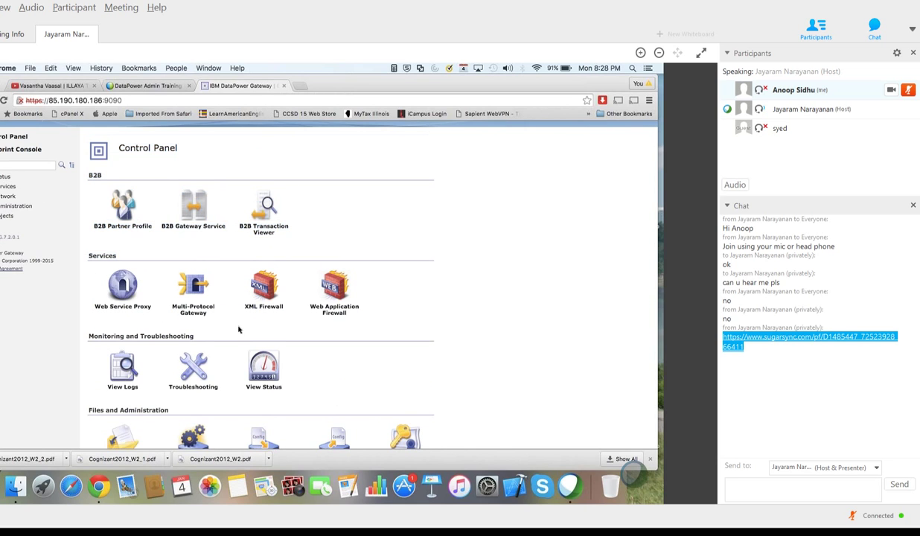
Step: Filter the navigation with 'feat' and open the Device Features status page
scroll(231, 319, "down", 3)
scroll(232, 322, "down", 1)
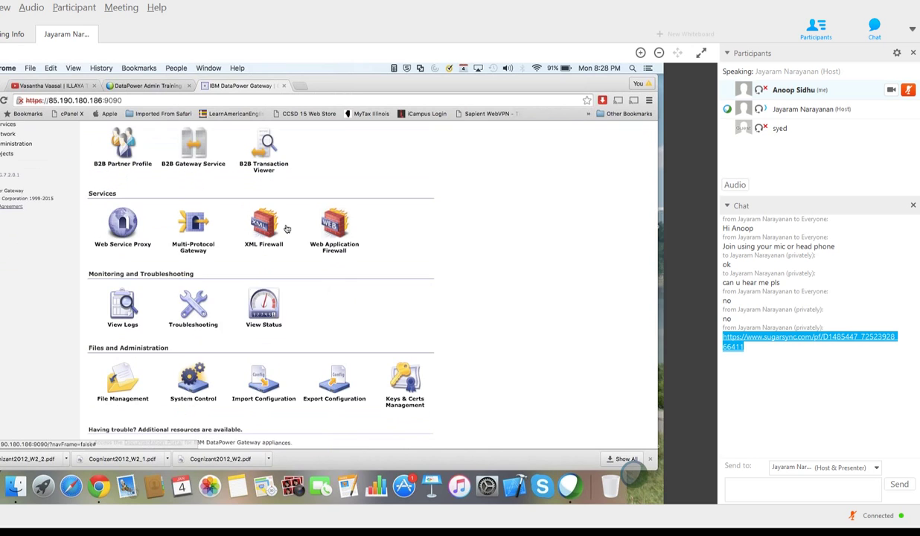
scroll(286, 229, "down", 4)
scroll(286, 228, "down", 1)
scroll(268, 291, "up", 8)
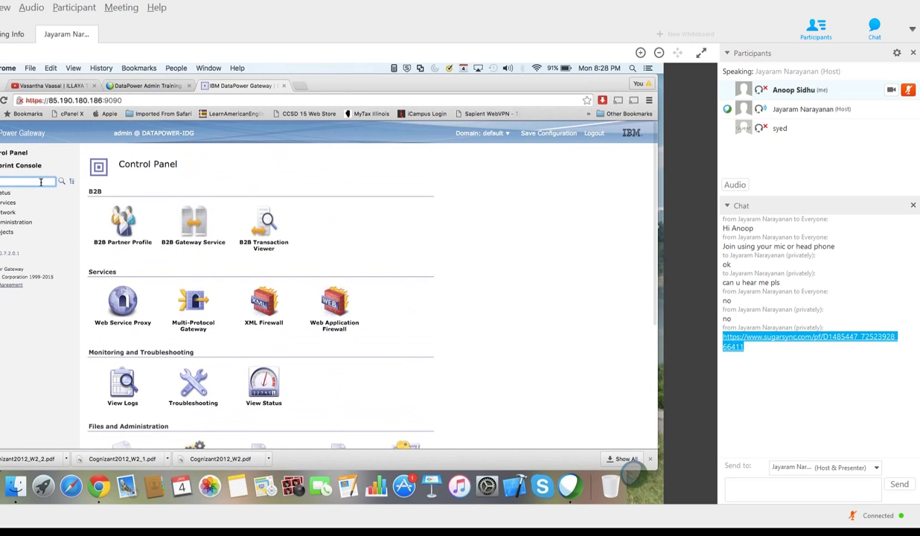
type("feat")
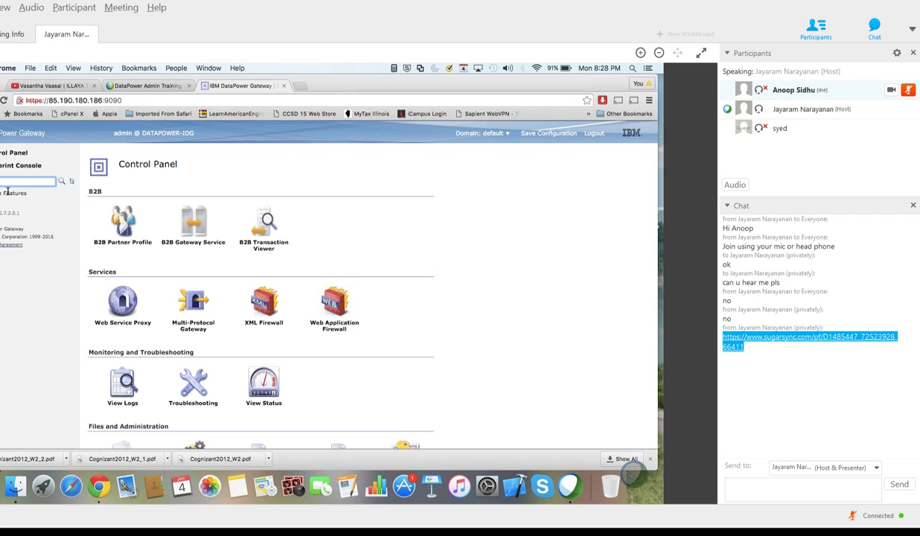
left_click(9, 197)
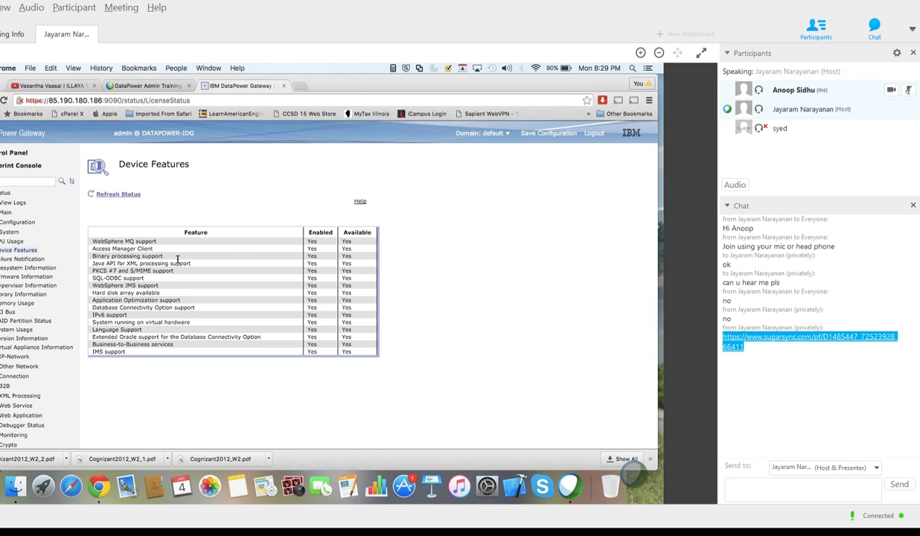
Step: Open the Application Domain list showing the default, demo and ECORP domains
left_click(26, 182)
scroll(26, 182, "down", 10)
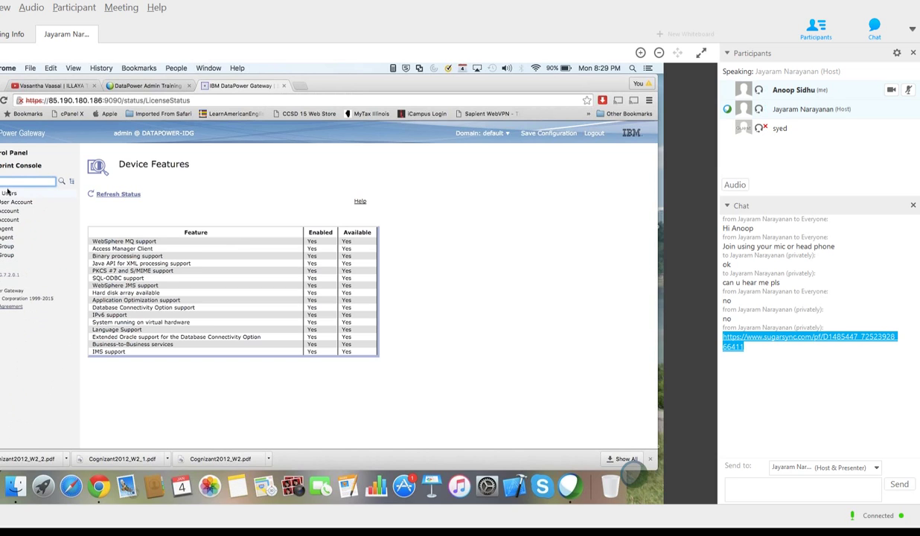
scroll(8, 192, "up", 5)
scroll(7, 192, "down", 3)
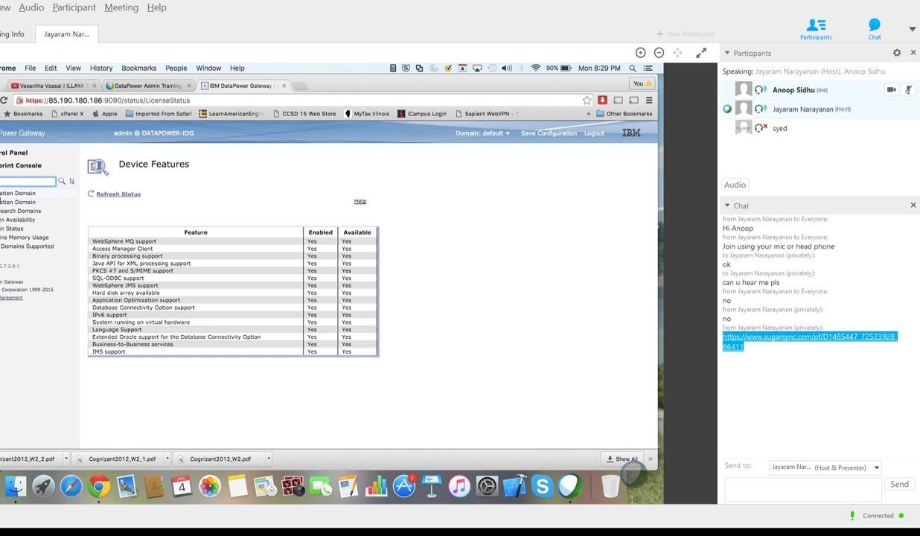
left_click(17, 193)
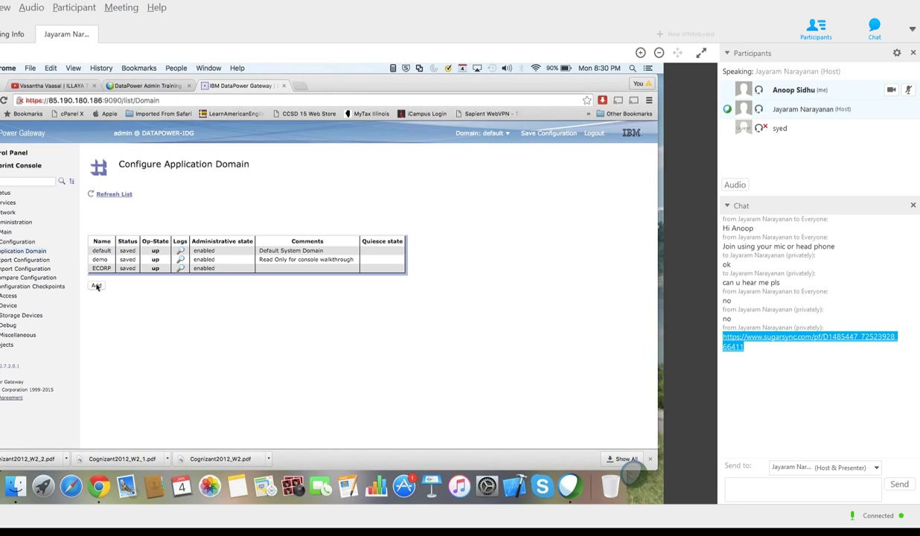
Step: Add a new application domain named 'anoop' with a comment giving the owner's name
left_click(96, 286)
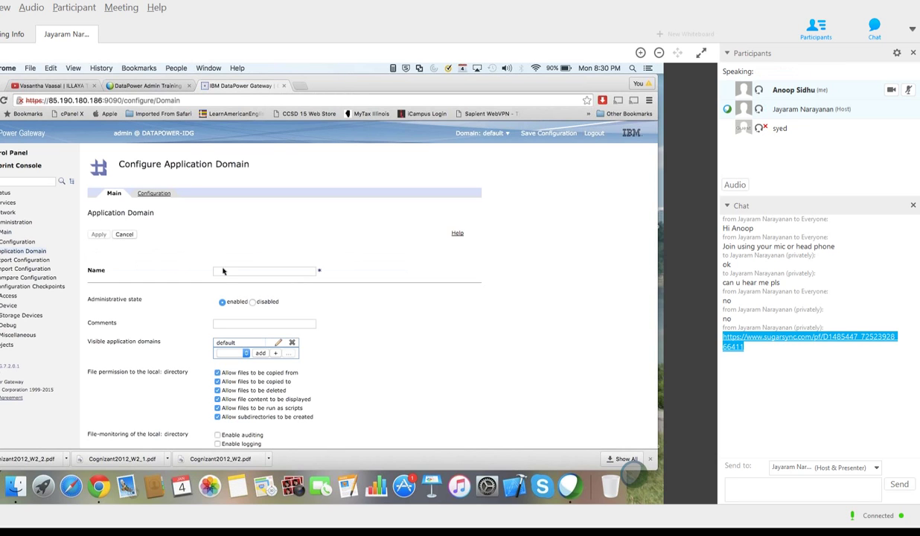
left_click(223, 271)
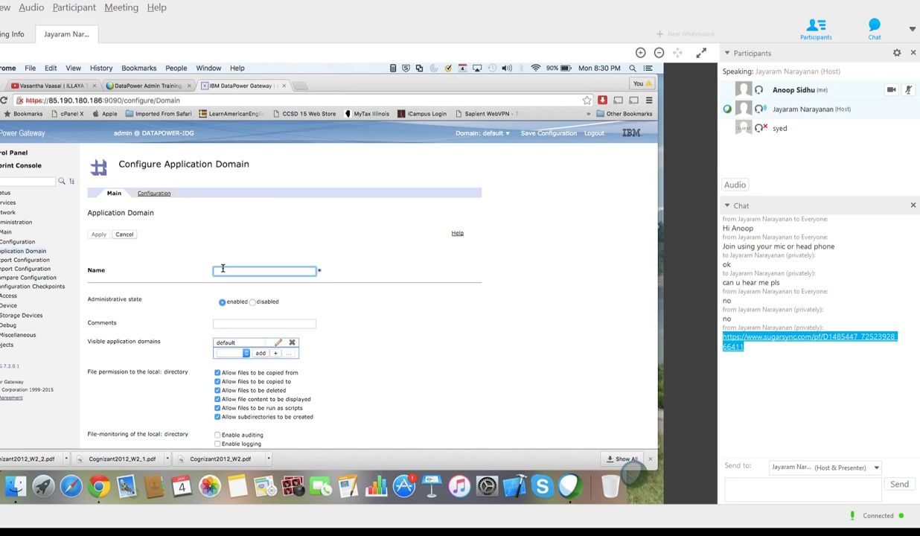
type("an")
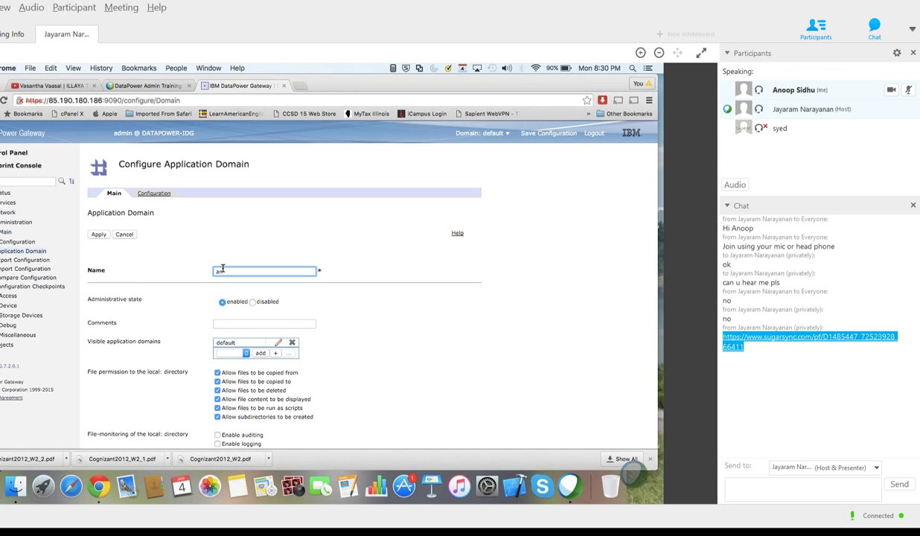
type("oop")
left_click(229, 324)
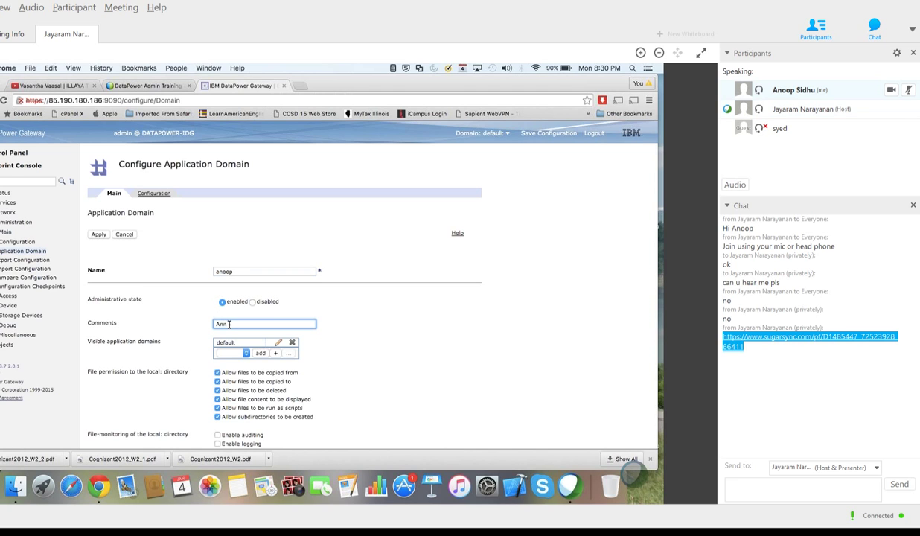
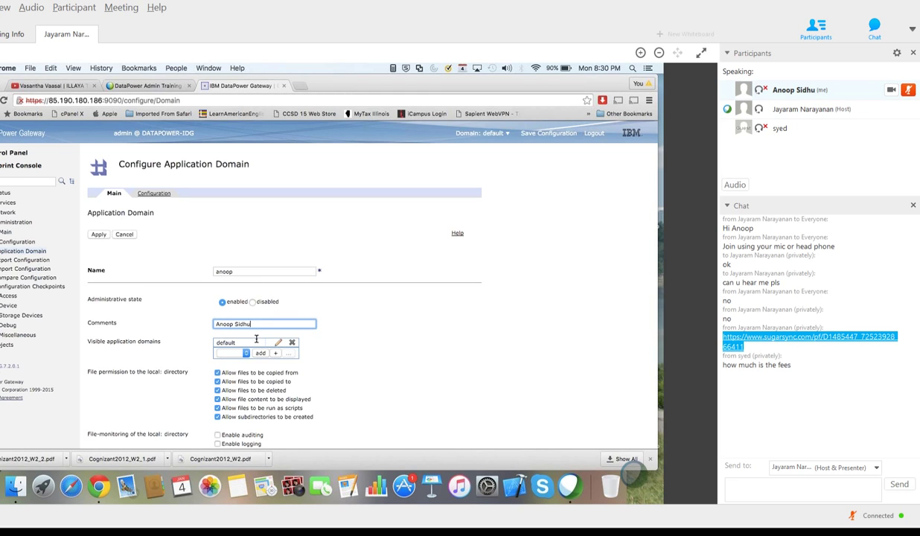
Step: Enable auditing and logging for the domain and apply to create it
scroll(215, 362, "down", 3)
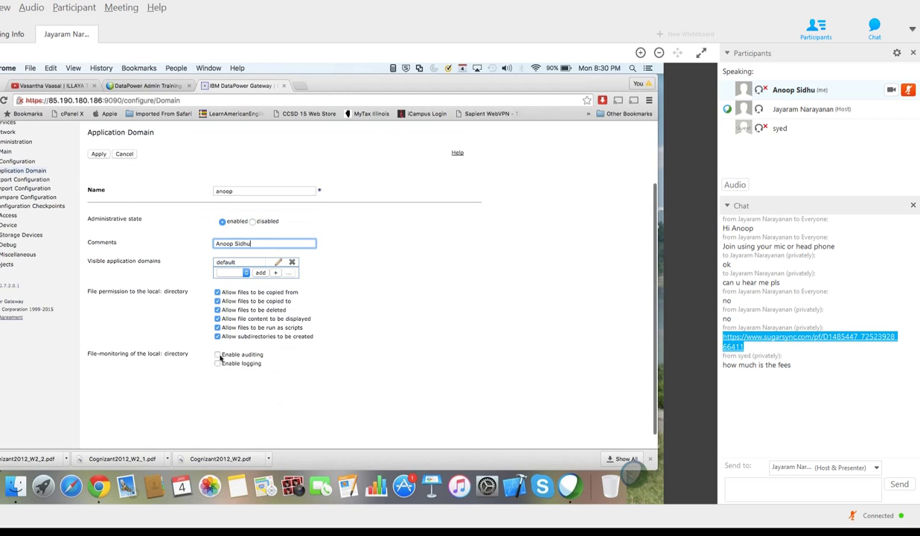
left_click(217, 354)
left_click(217, 364)
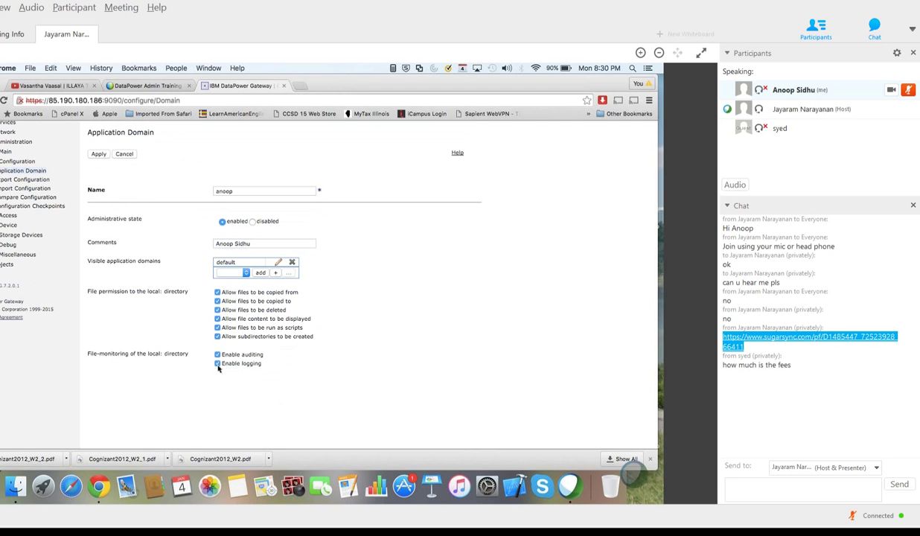
scroll(218, 365, "up", 3)
left_click(97, 217)
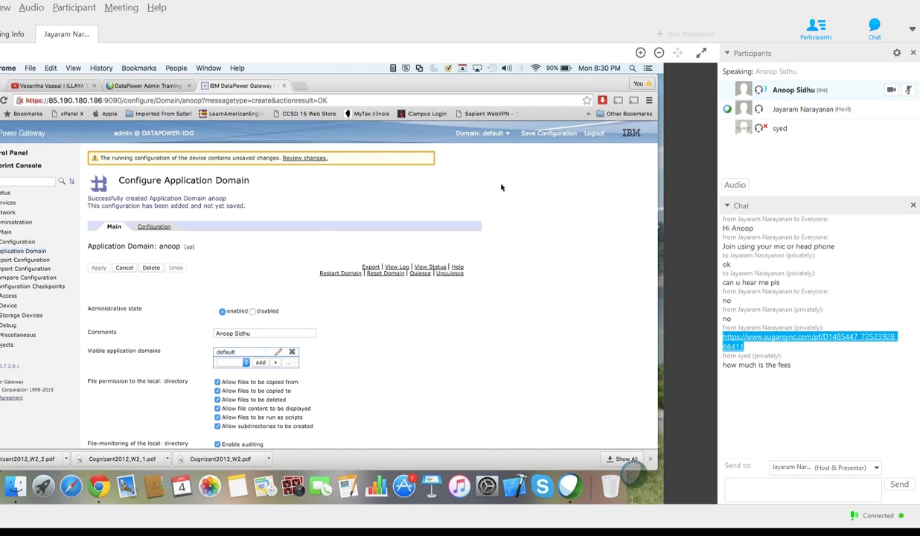
left_click(550, 133)
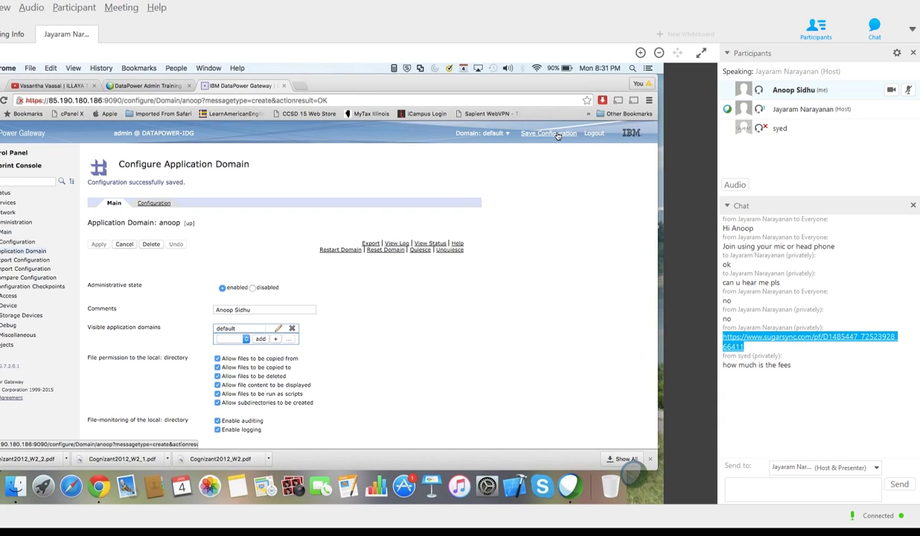
left_click(510, 135)
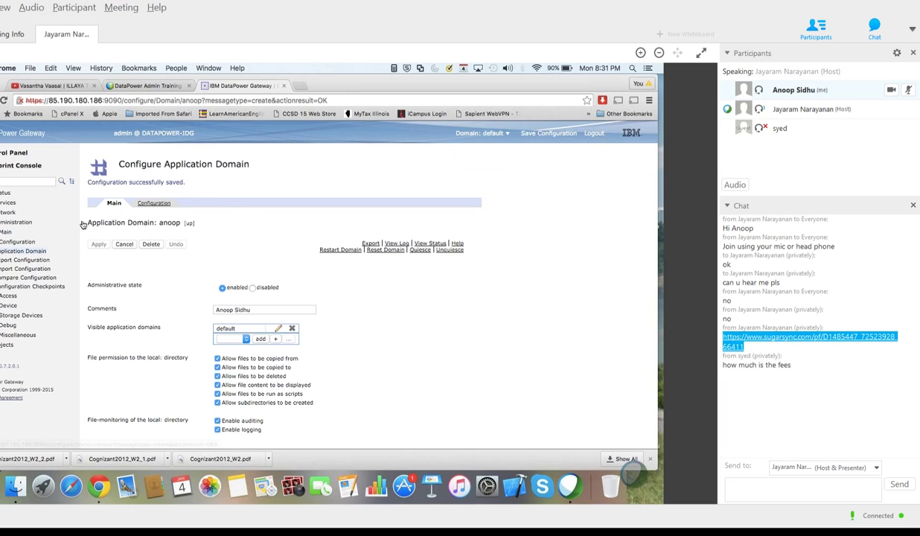
Step: Start a new User Account restricted to the anoop domain with the Developer account type
left_click(29, 181)
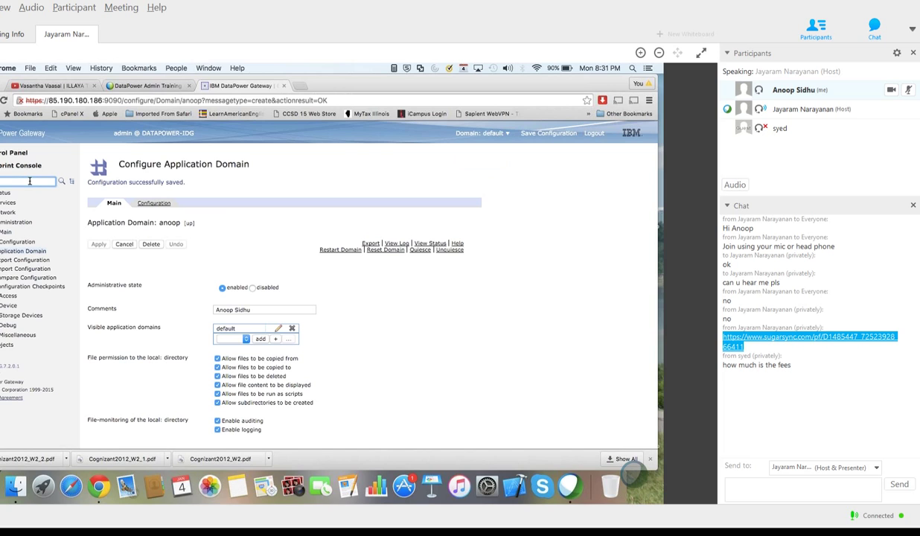
type("user")
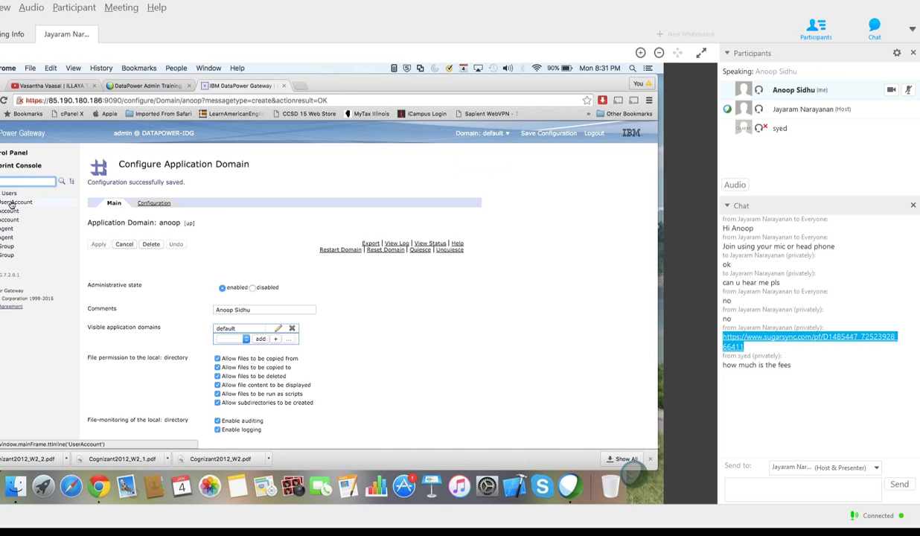
left_click(12, 202)
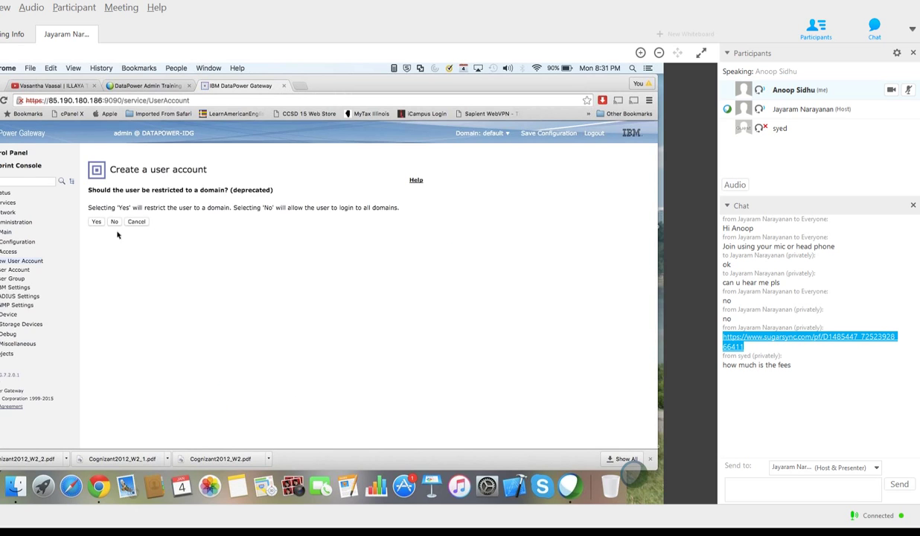
left_click(96, 222)
left_click(164, 223)
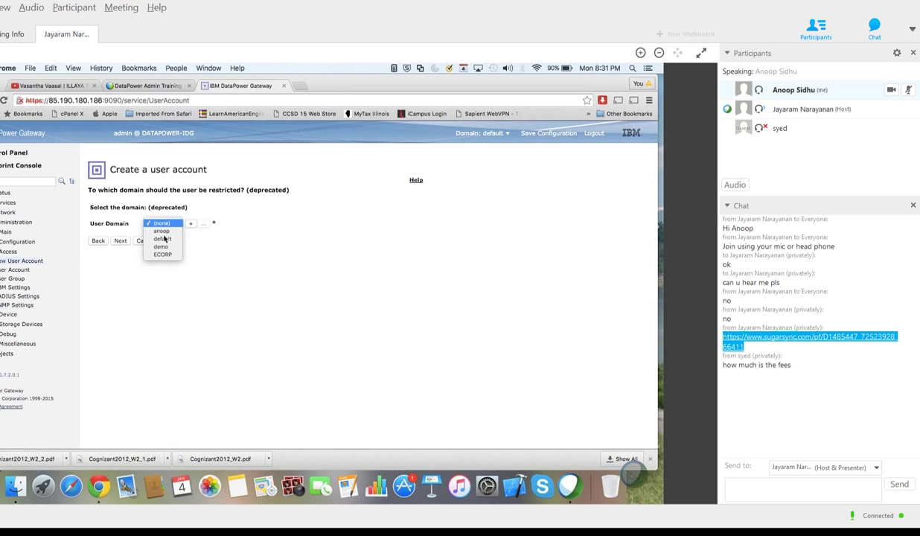
left_click(164, 235)
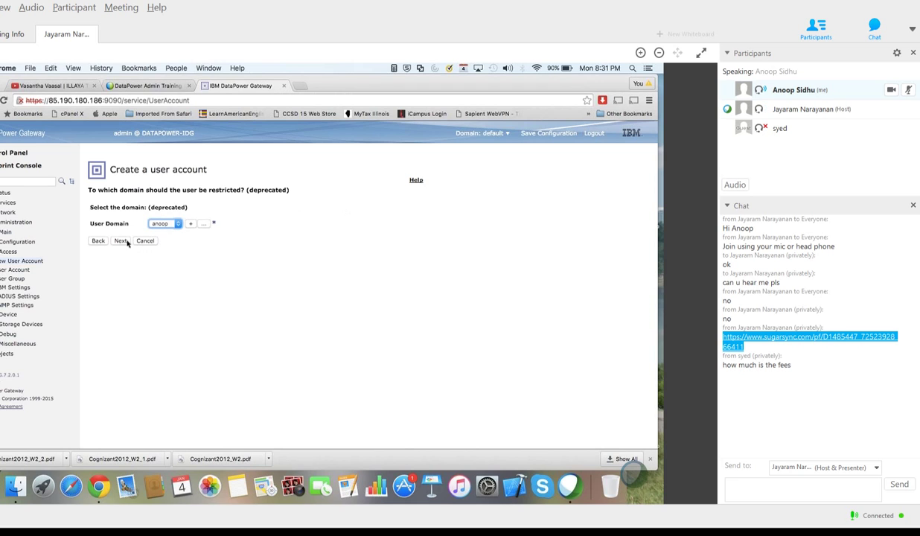
left_click(123, 239)
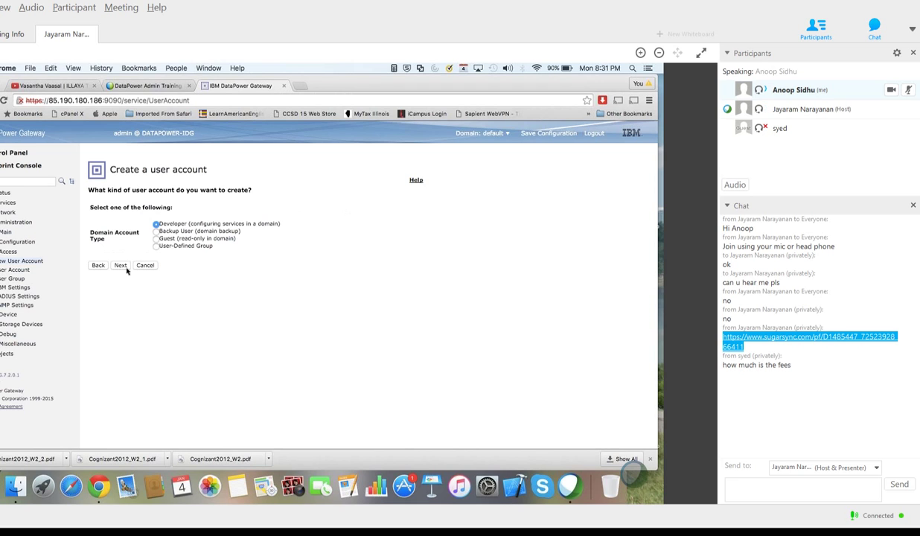
left_click(121, 265)
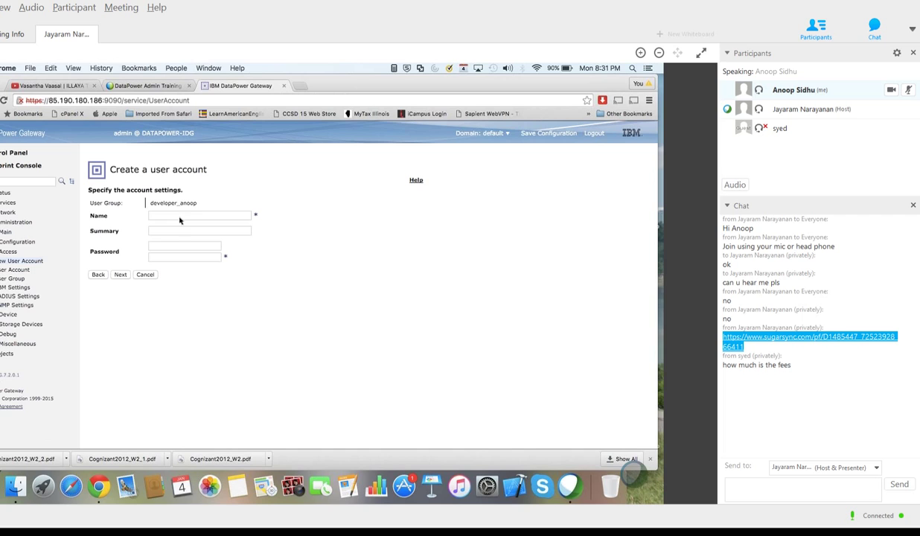
Step: Enter account name 'anoop', a summary with the owner's name and 01/04/2016, and the password twice
left_click(174, 215)
type("ann")
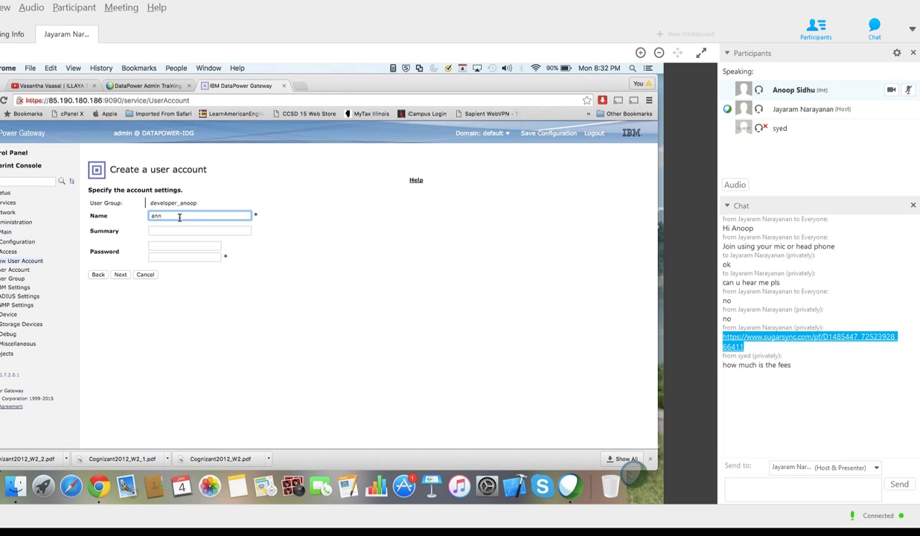
key("BackSpace")
key("BackSpace")
key("BackSpace")
type("anoop")
key("Tab")
type("Annop")
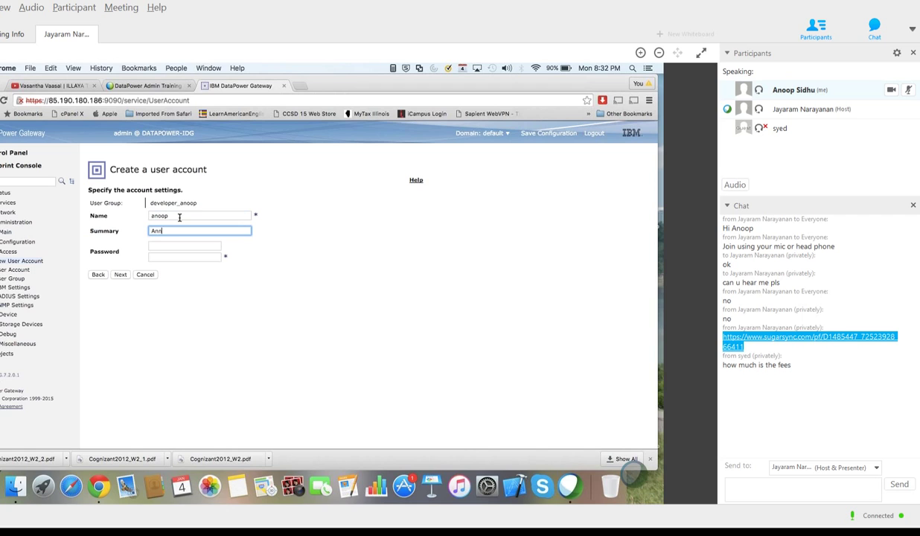
key("BackSpace")
key("BackSpace")
key("BackSpace")
key("BackSpace")
key("BackSpace")
left_click(167, 248)
type("••••••••••")
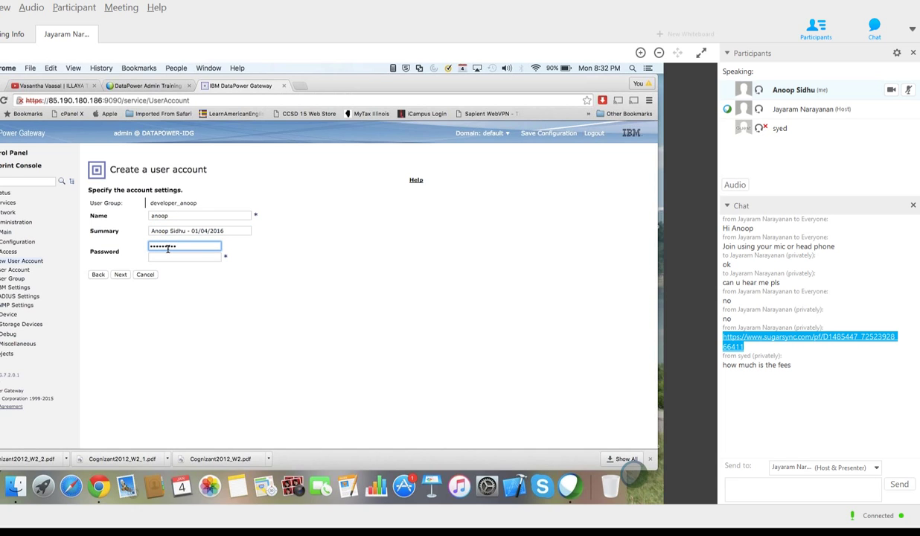
key("Tab")
type("••••")
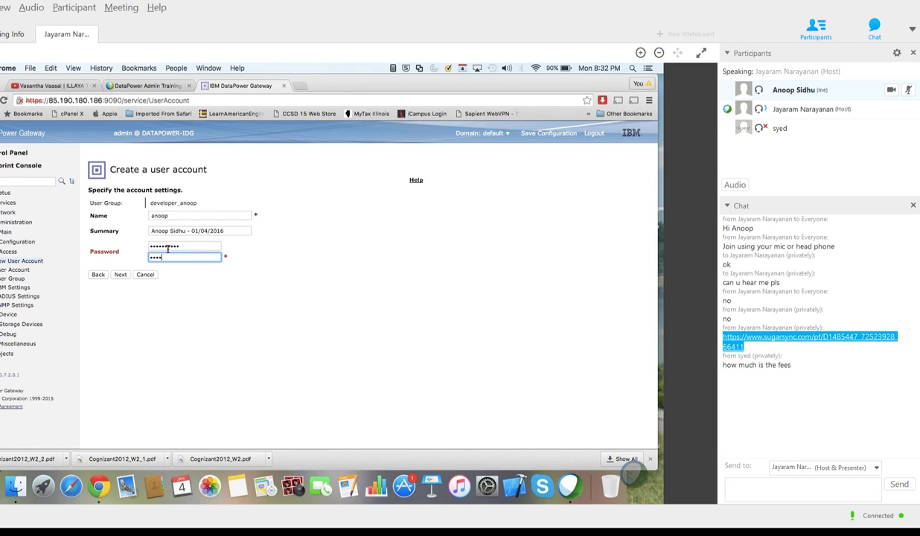
type("••••••")
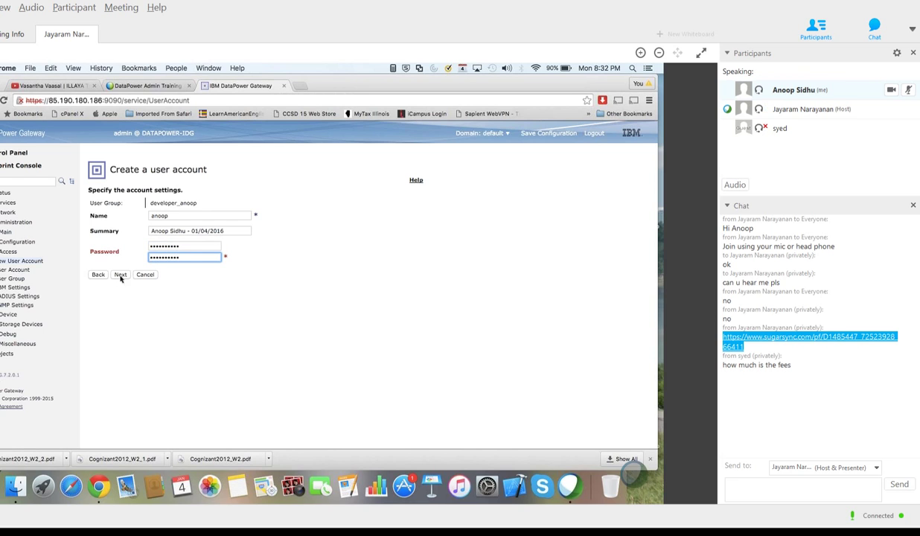
left_click(119, 275)
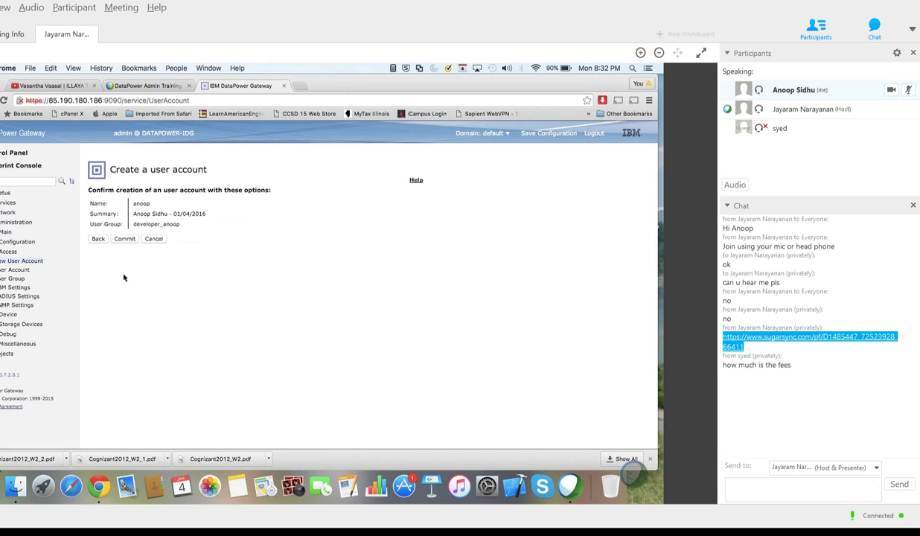
Step: Commit the anoop user account, save the configuration, and log out of the console
left_click(122, 239)
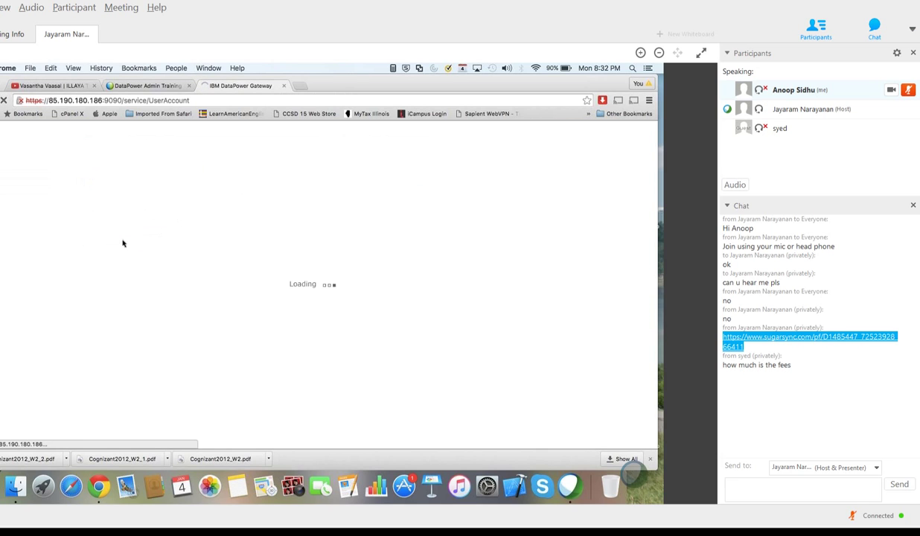
left_click(100, 206)
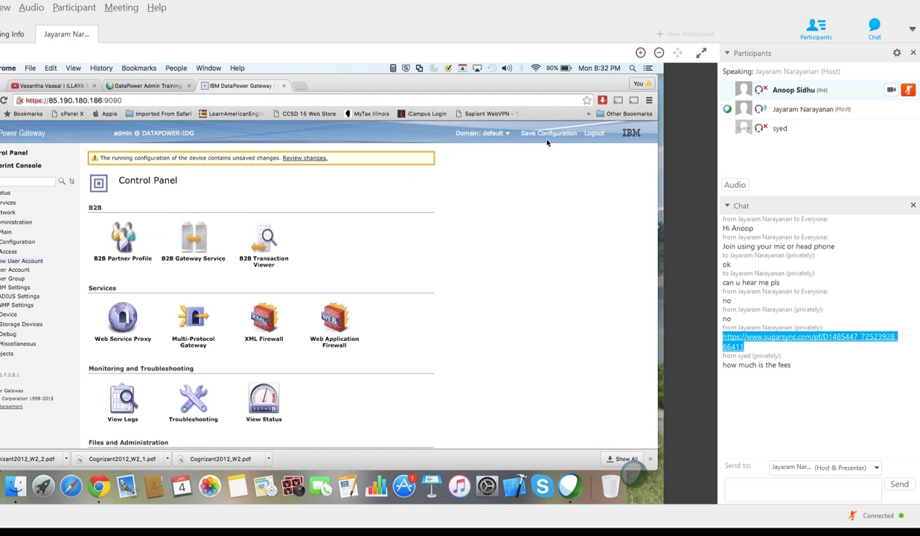
left_click(551, 133)
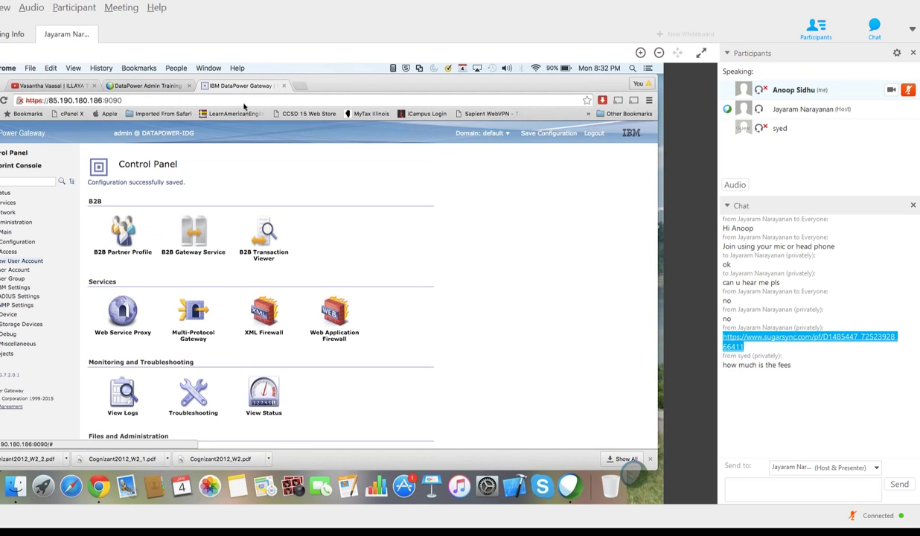
left_click(197, 98)
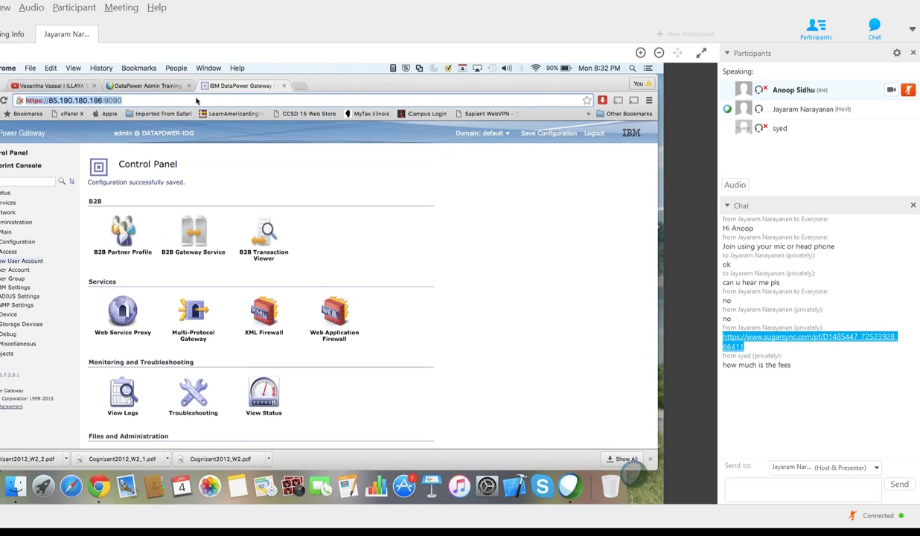
left_click(596, 135)
left_click(372, 210)
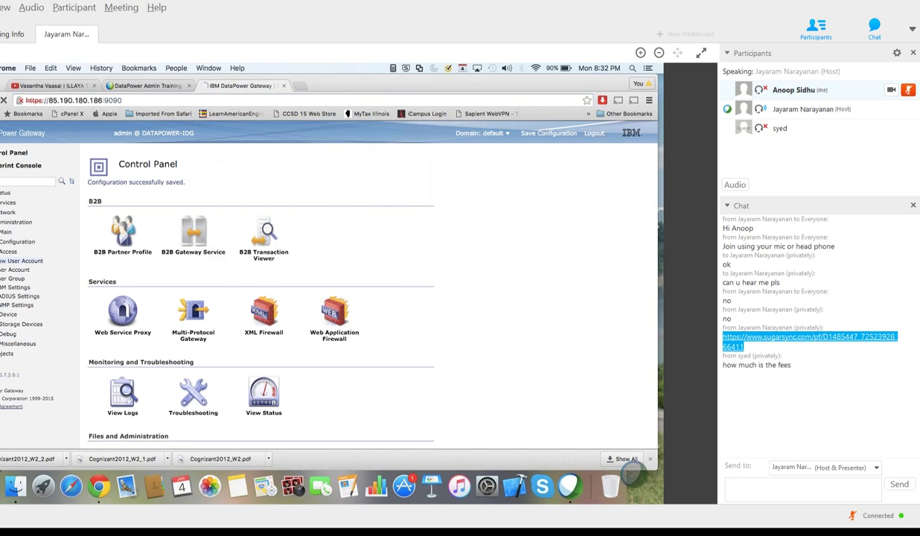